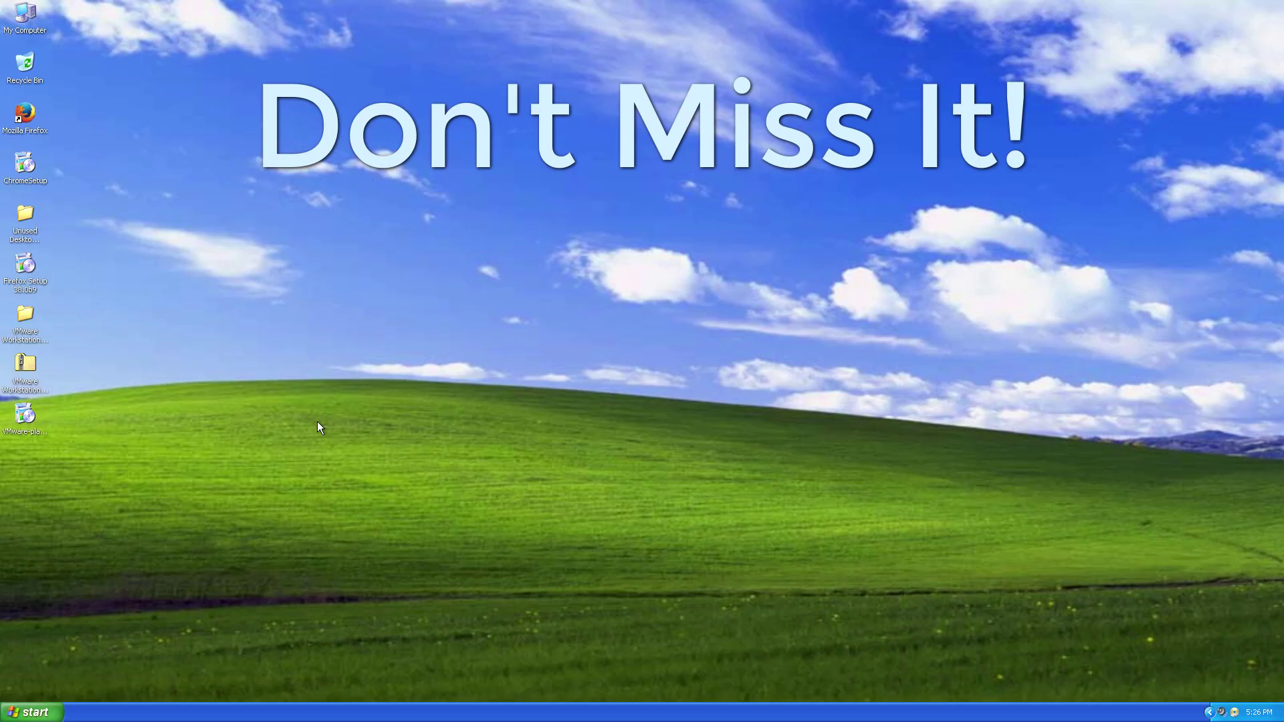
Navigate from My Computer through C:\Documents and Settings\Administrator\AppData into the Local folder.
{"action": "key", "text": "super"}
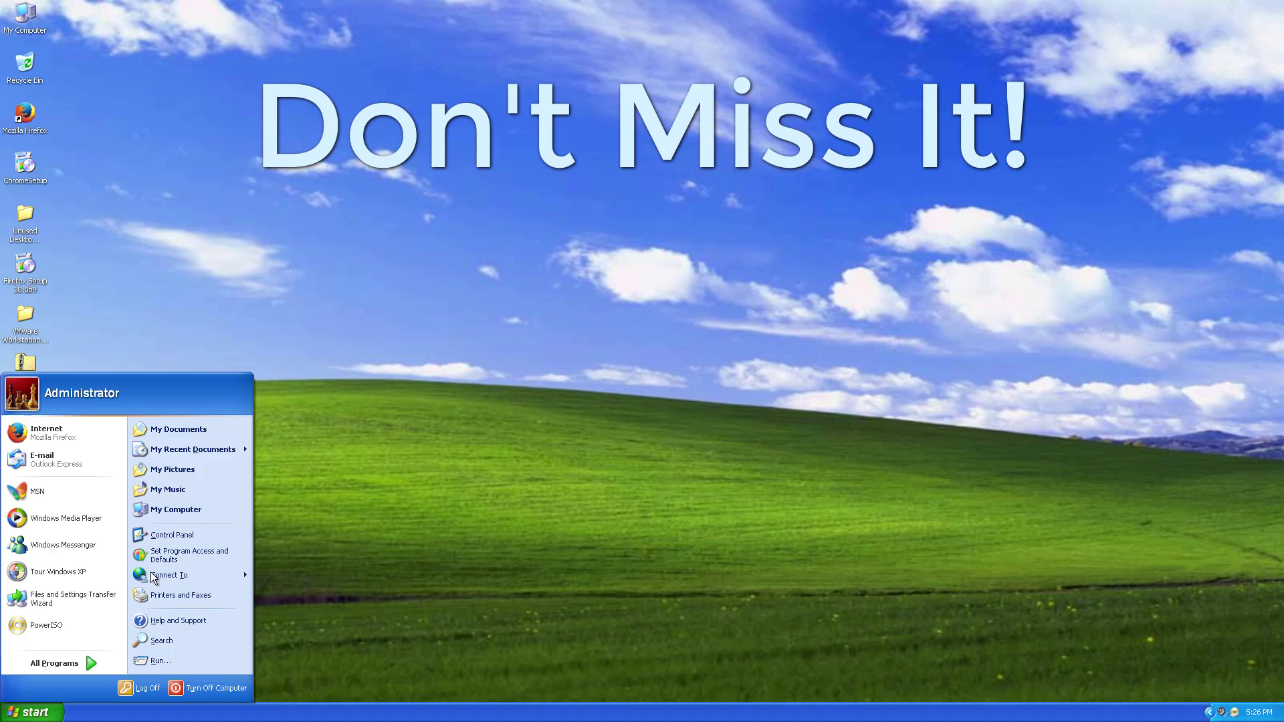
{"action": "left_click", "coordinate": [183, 511]}
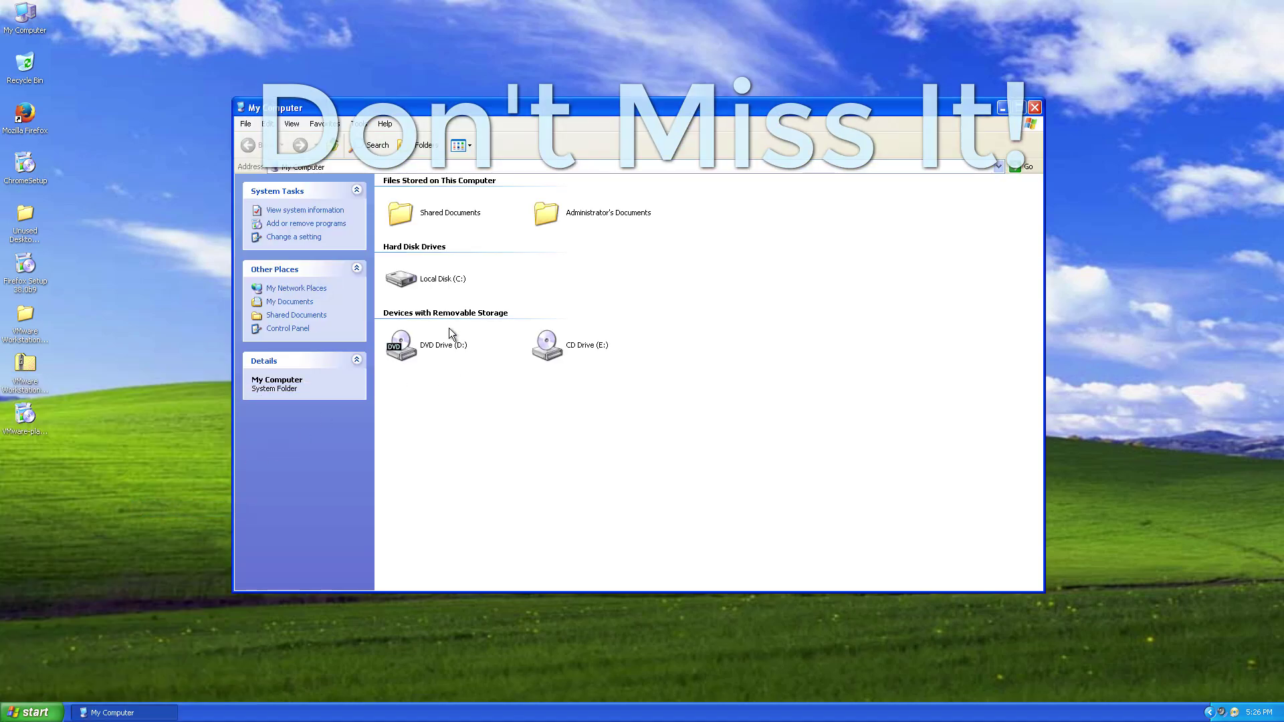
{"action": "double_click", "coordinate": [415, 281]}
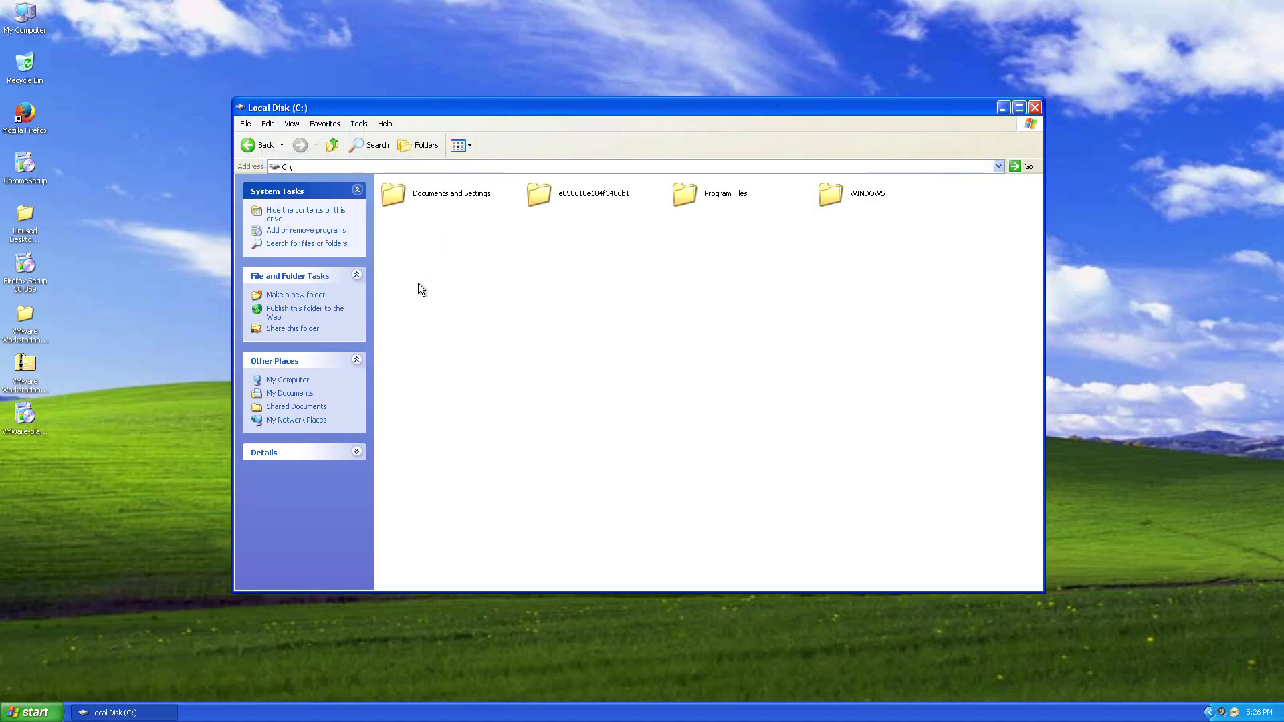
{"action": "double_click", "coordinate": [451, 202]}
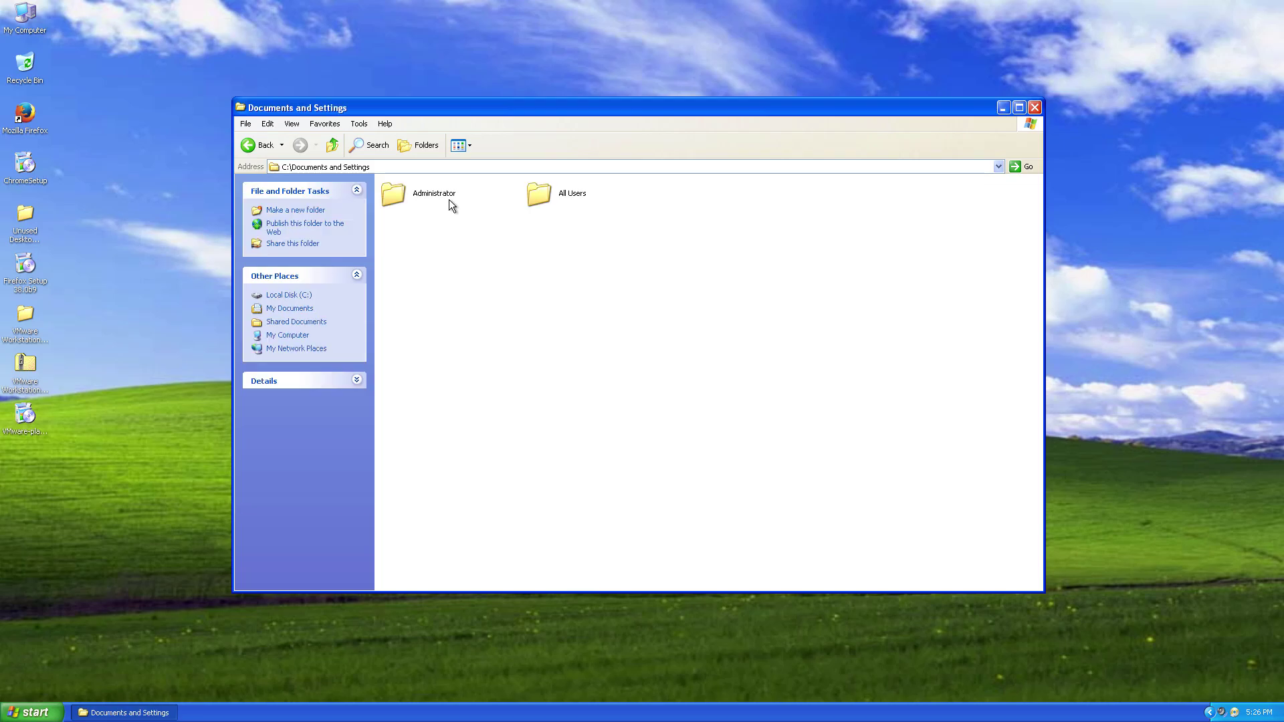
{"action": "double_click", "coordinate": [448, 199]}
{"action": "double_click", "coordinate": [422, 196]}
{"action": "double_click", "coordinate": [423, 196]}
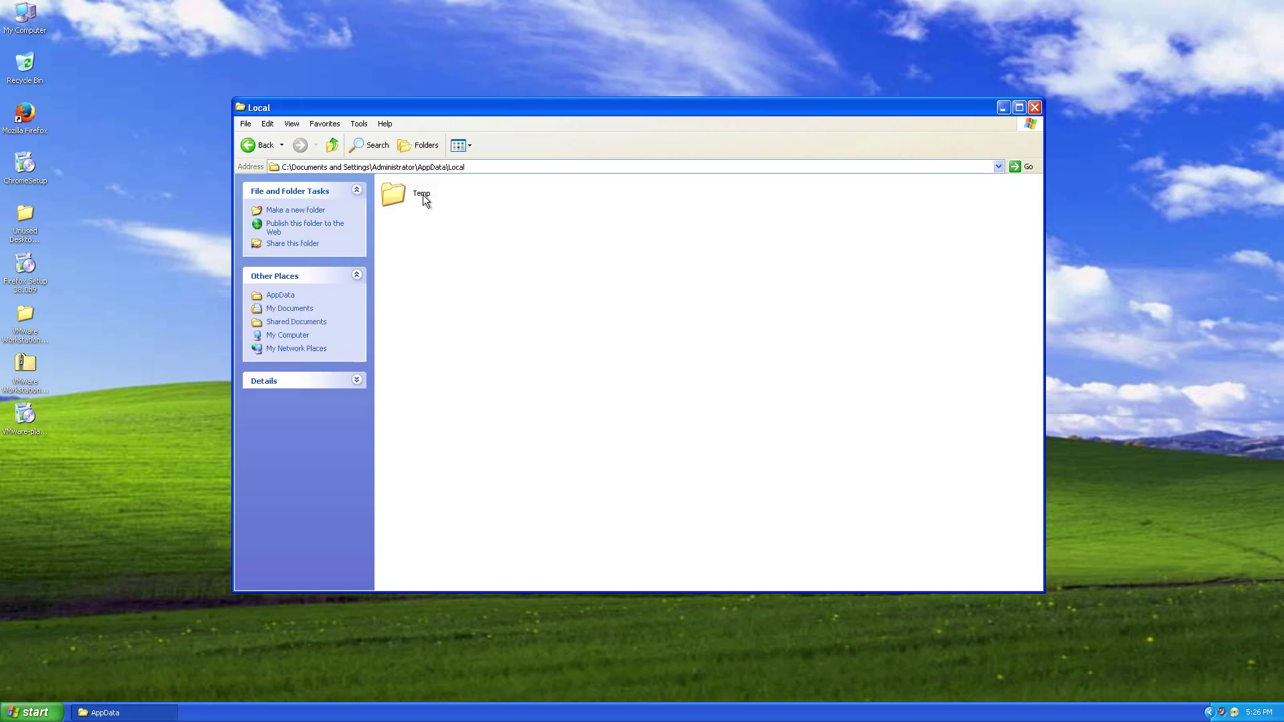
{"action": "double_click", "coordinate": [422, 194]}
{"action": "key", "text": "BackSpace"}
{"action": "key", "text": "BackSpace"}
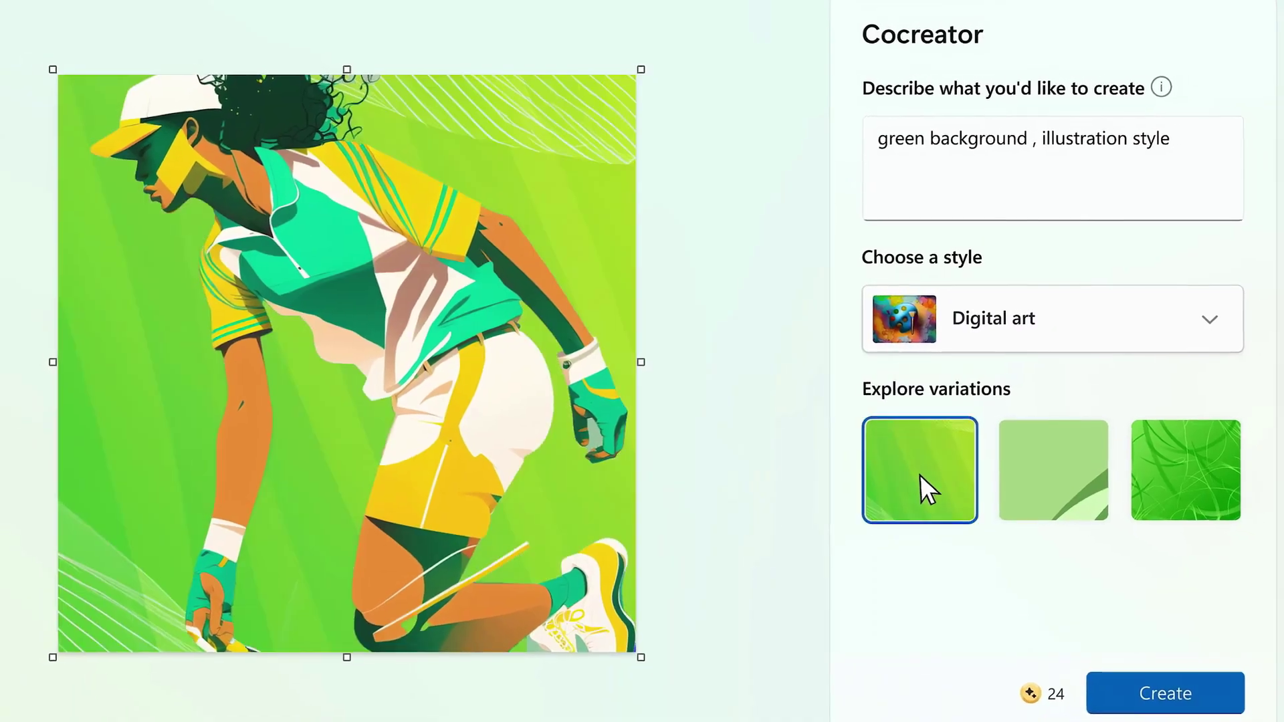
Swap the canvas picture to the second, then the third Explore variations thumbnail.
{"action": "left_click", "coordinate": [1046, 475]}
{"action": "left_click", "coordinate": [1167, 467]}
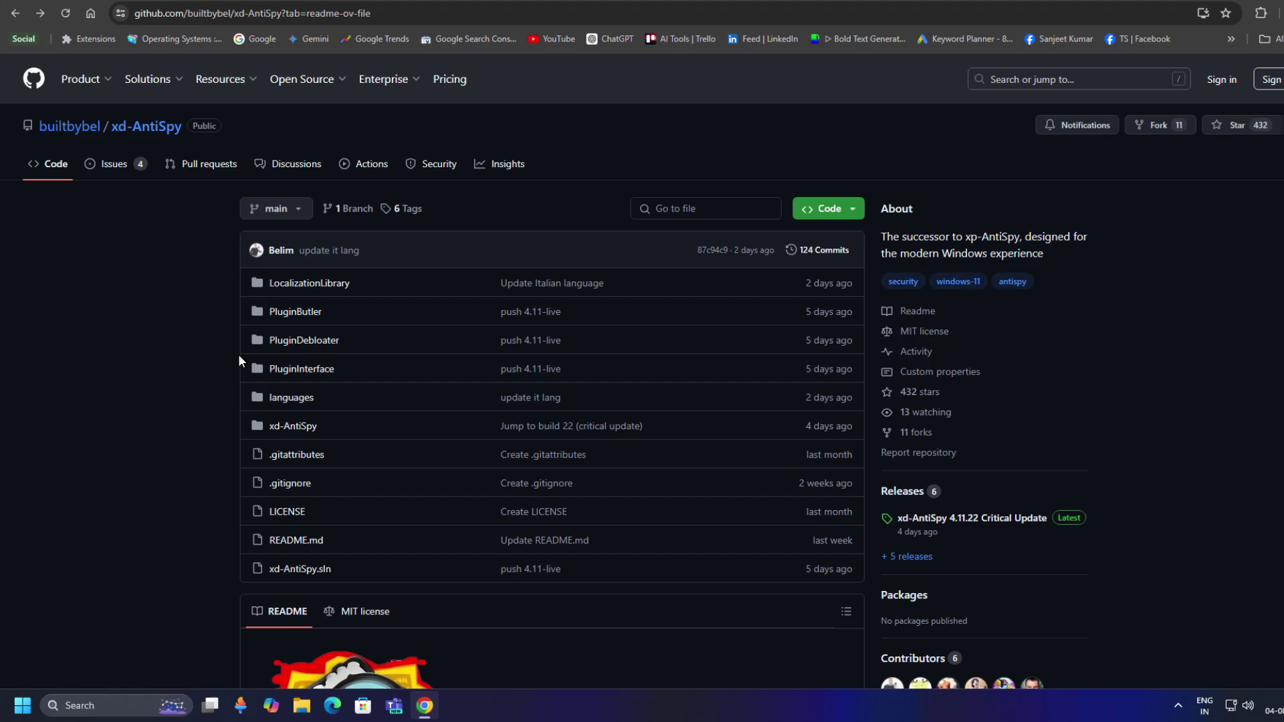
From the repository's Releases section, open xd-AntiSpy 4.11.22 and download its xd-AntiSpy.zip asset.
{"action": "scroll", "coordinate": [772, 455], "scroll_direction": "down", "scroll_amount": 8}
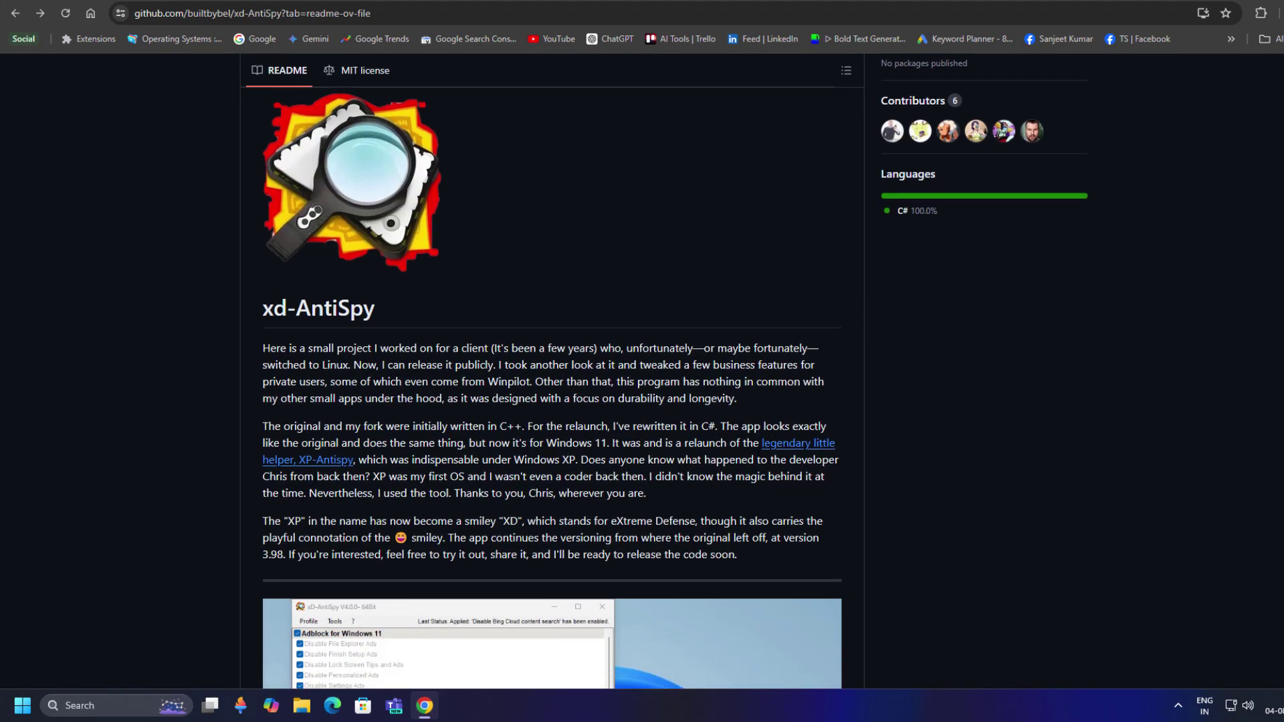
{"action": "scroll", "coordinate": [382, 382], "scroll_direction": "down", "scroll_amount": 10}
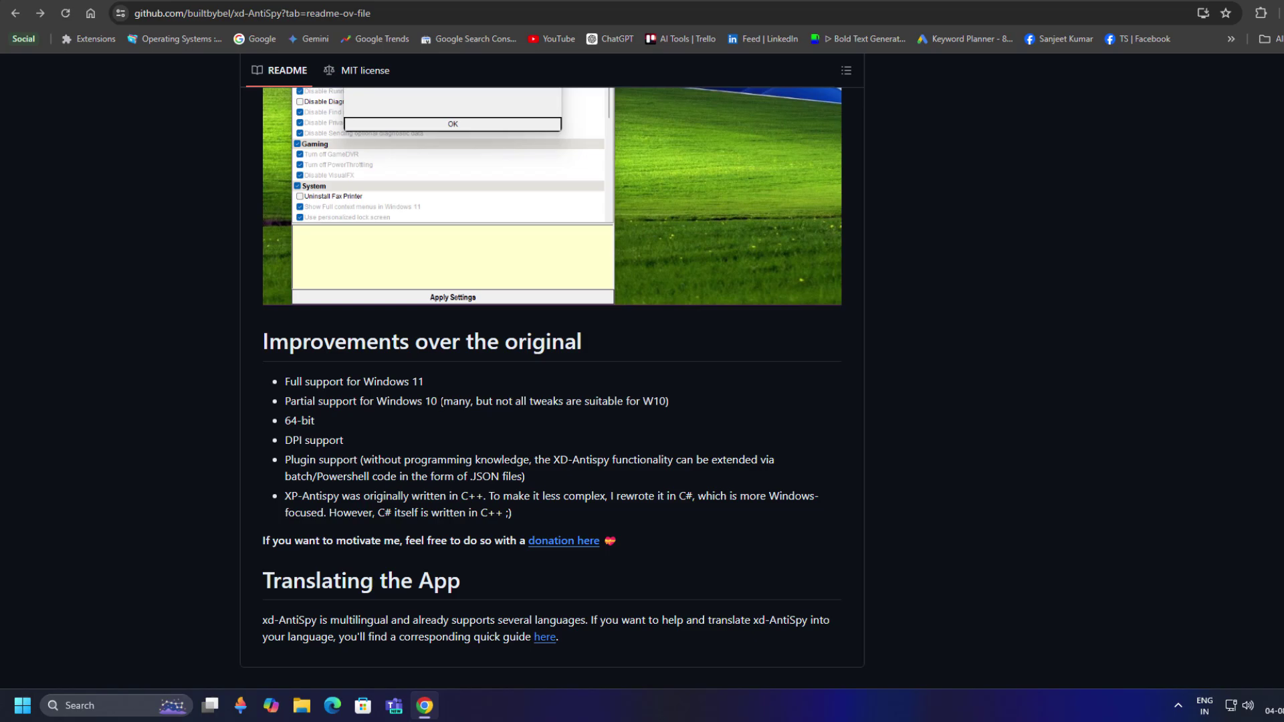
{"action": "scroll", "coordinate": [490, 440], "scroll_direction": "up", "scroll_amount": 20}
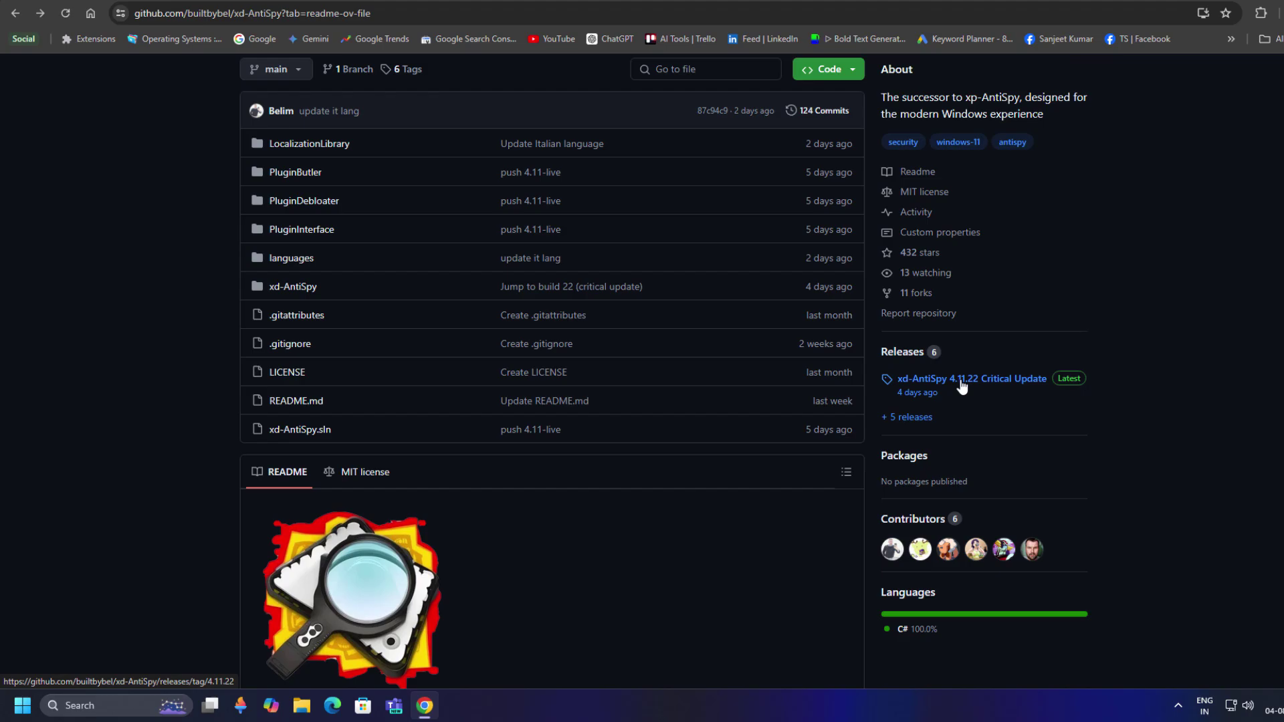
{"action": "left_click", "coordinate": [961, 381]}
{"action": "left_click", "coordinate": [313, 497]}
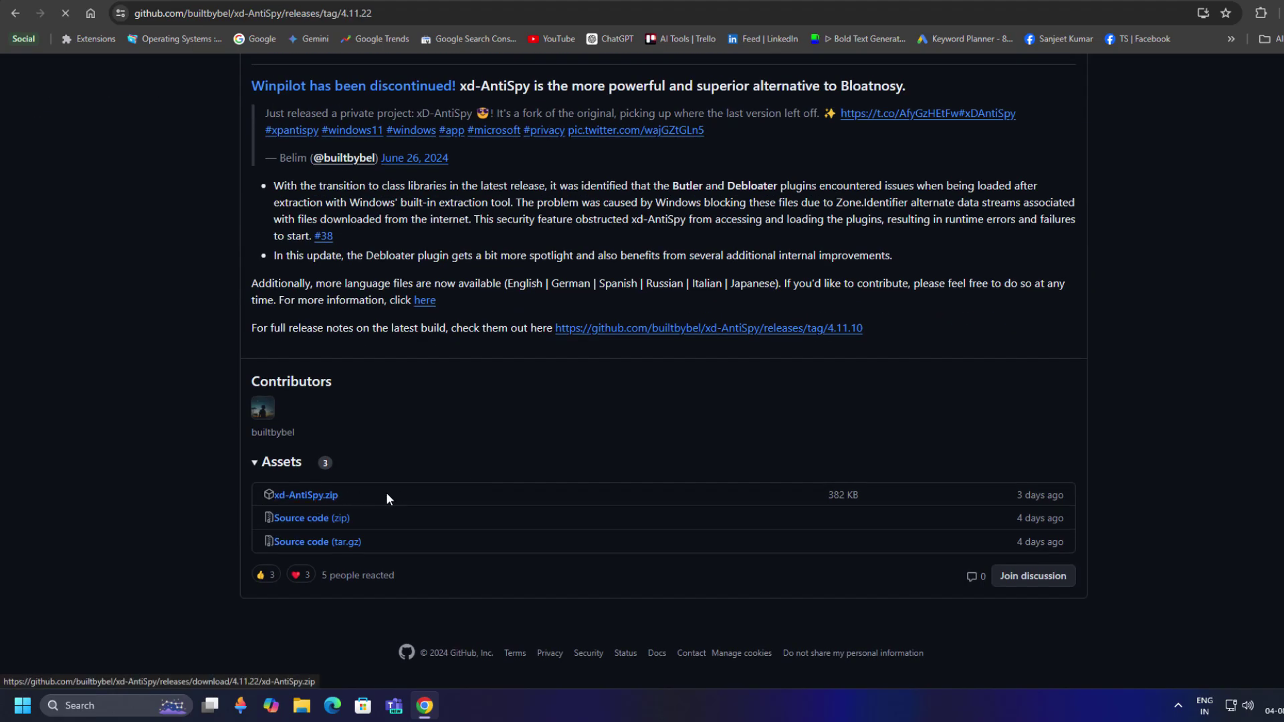
Extract all files from the downloaded xd-AntiSpy.zip archive.
{"action": "left_click", "coordinate": [1167, 105]}
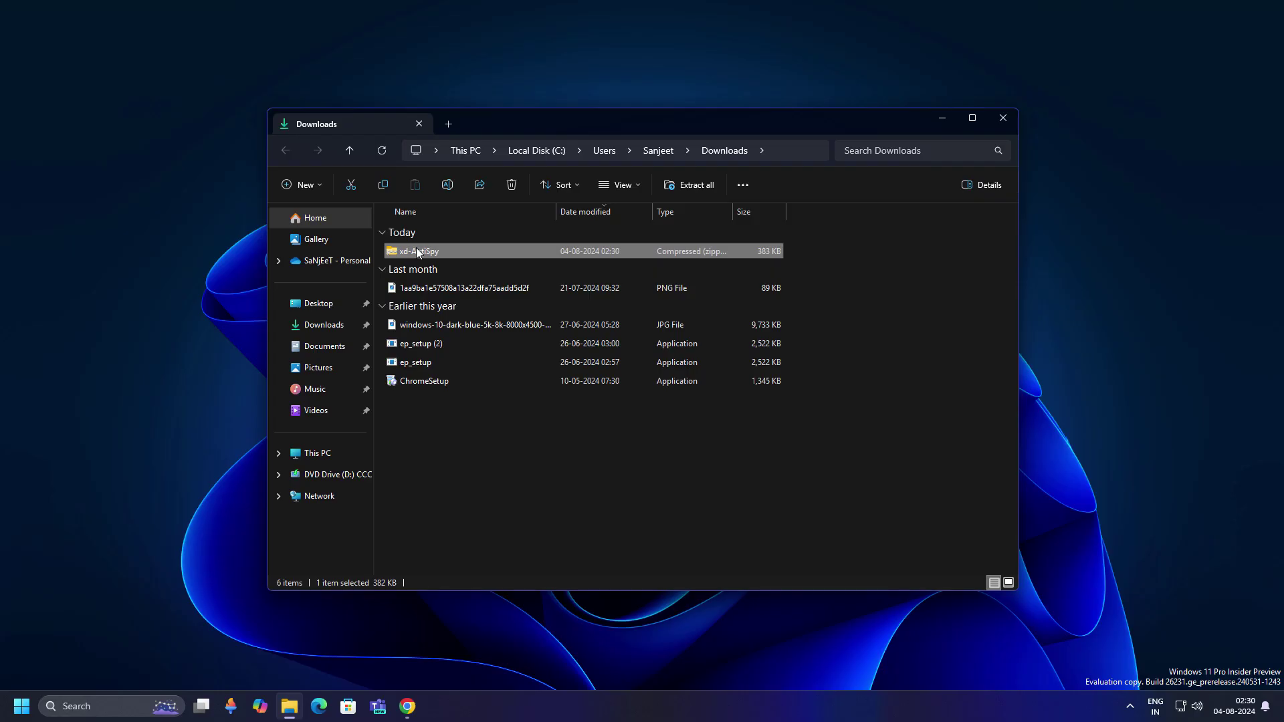
{"action": "right_click", "coordinate": [417, 253]}
{"action": "left_click", "coordinate": [475, 406]}
{"action": "key", "text": "Return"}
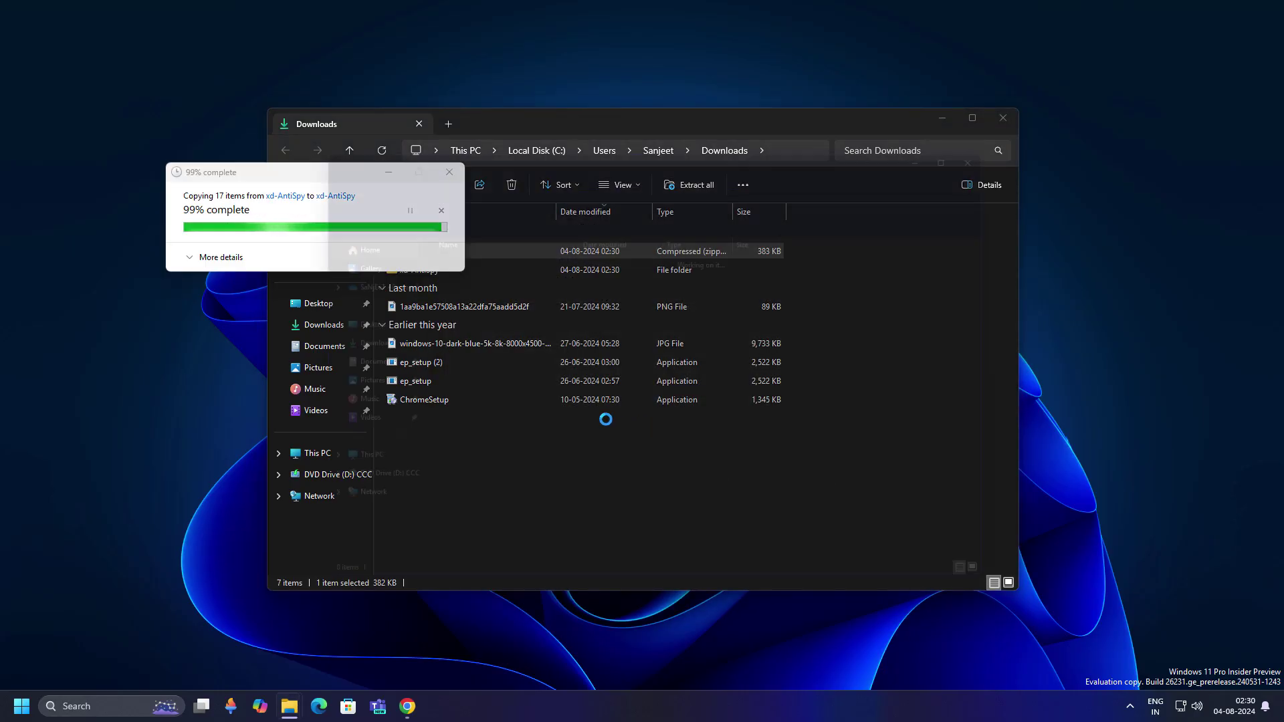
Run xd-AntiSpy as administrator, bypassing the security warning and approving the UAC prompt.
{"action": "right_click", "coordinate": [452, 270]}
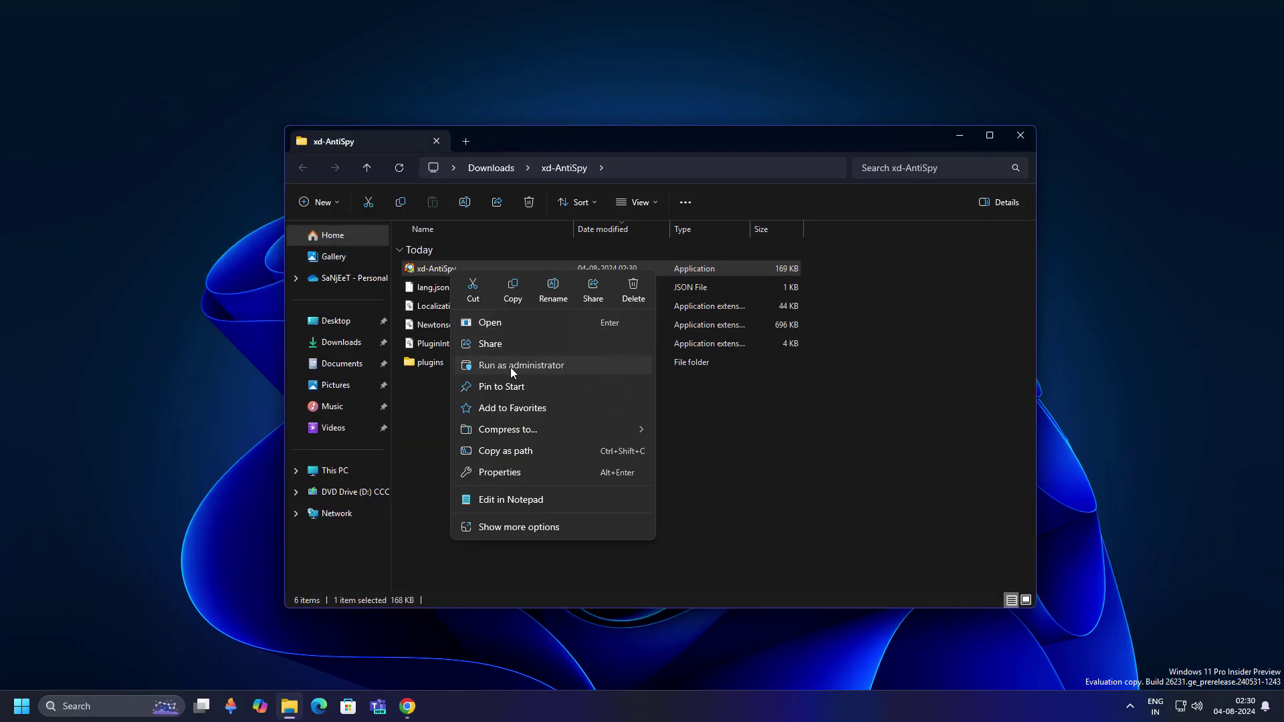
{"action": "left_click", "coordinate": [511, 367]}
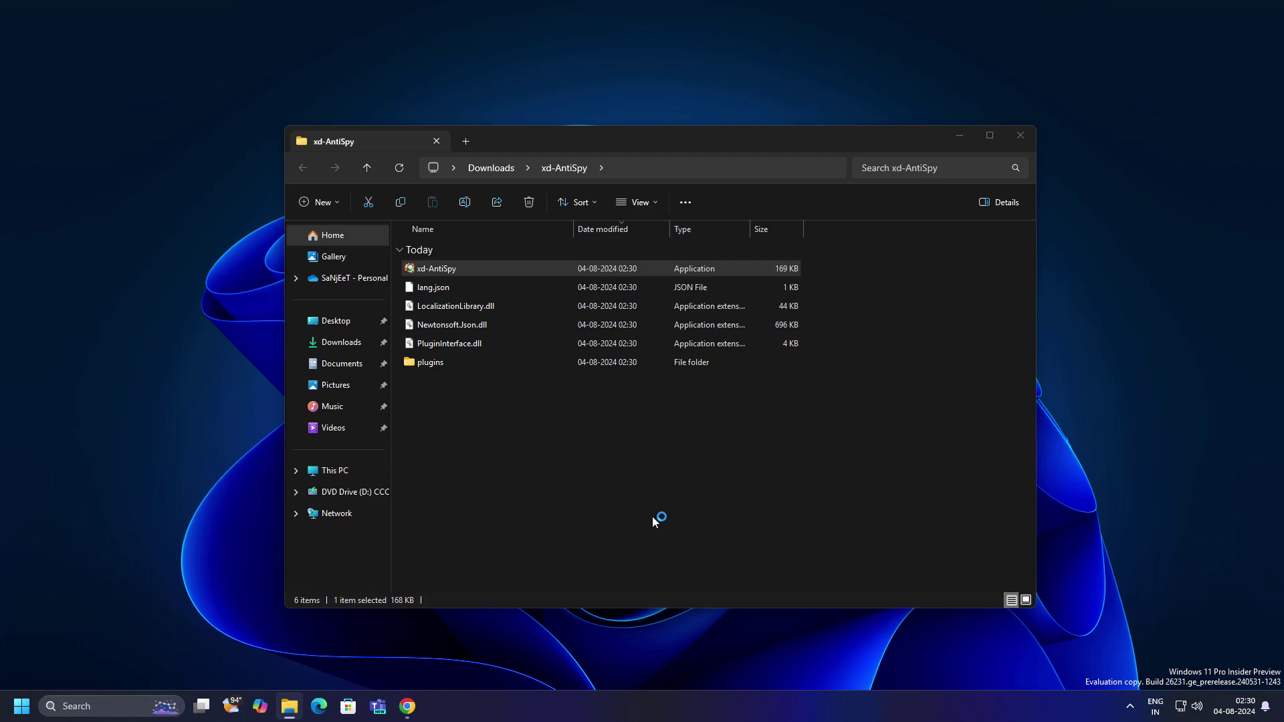
{"action": "left_click", "coordinate": [688, 474]}
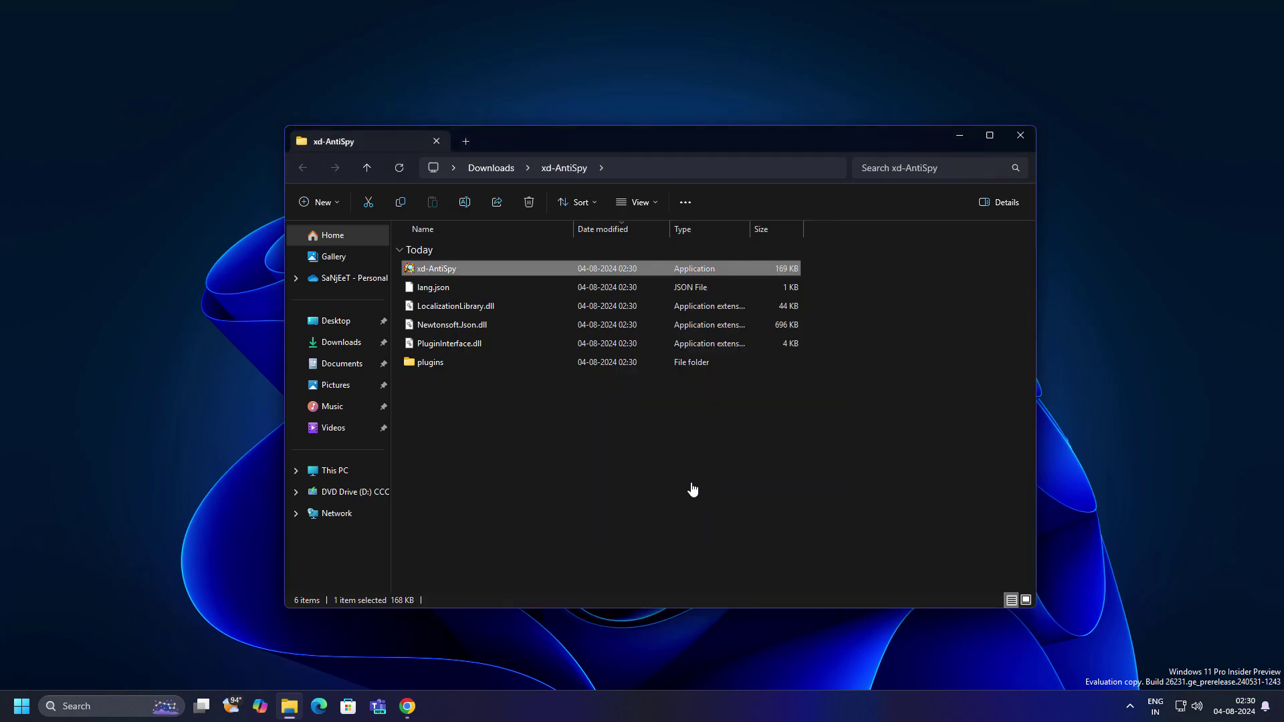
{"action": "left_click", "coordinate": [710, 469]}
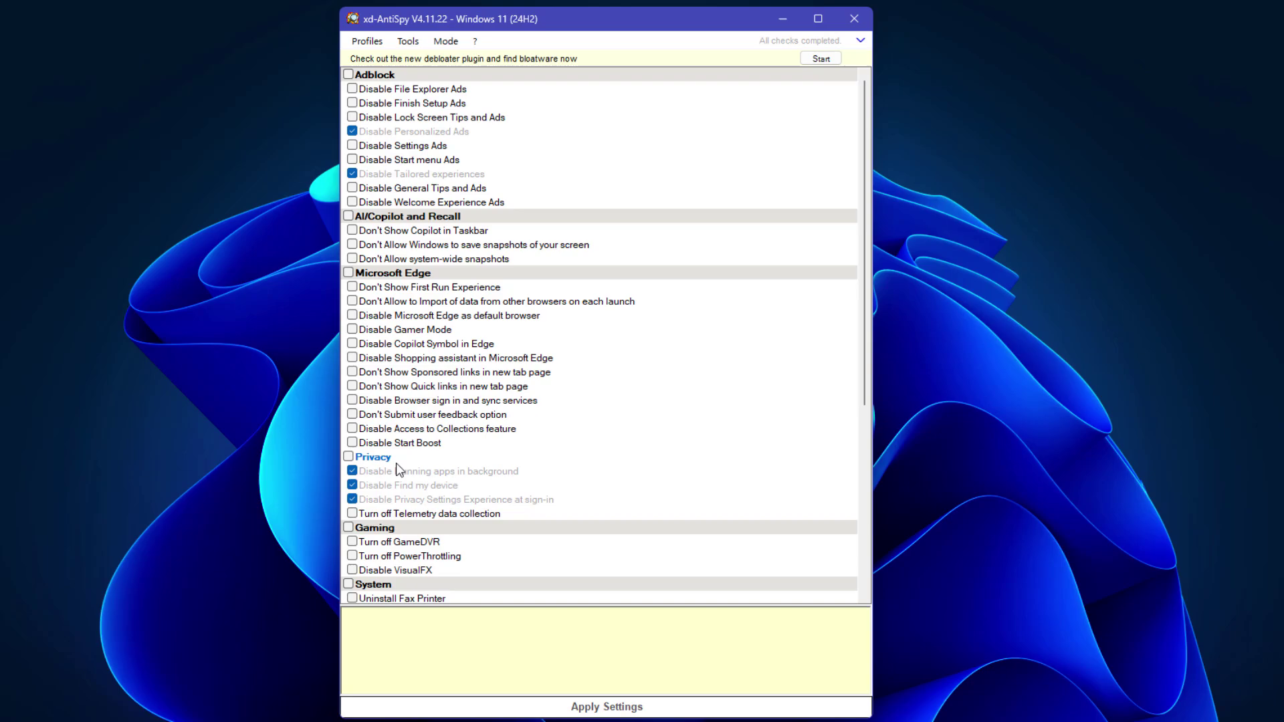
Tick the Adblock category checkbox to enable all its ad-blocking tweaks.
{"action": "scroll", "coordinate": [396, 464], "scroll_direction": "down", "scroll_amount": 3}
{"action": "scroll", "coordinate": [394, 428], "scroll_direction": "down", "scroll_amount": 1}
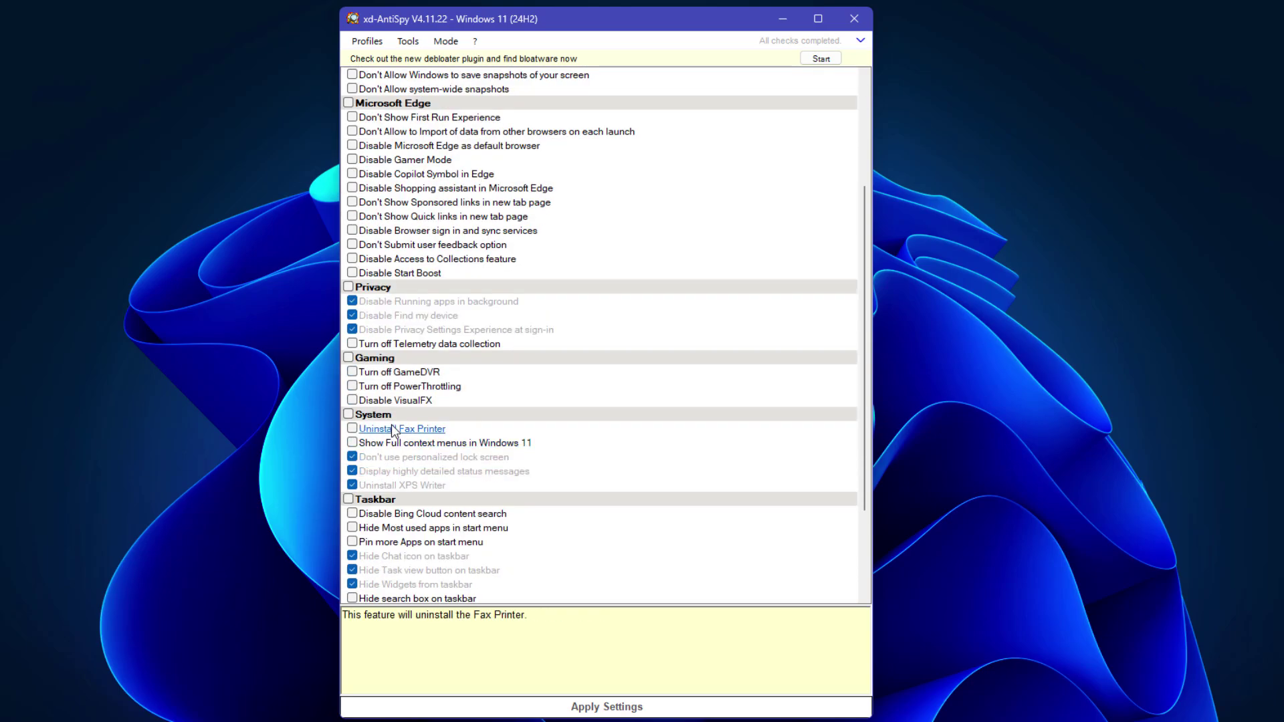
{"action": "scroll", "coordinate": [399, 436], "scroll_direction": "down", "scroll_amount": 3}
{"action": "scroll", "coordinate": [400, 422], "scroll_direction": "up", "scroll_amount": 6}
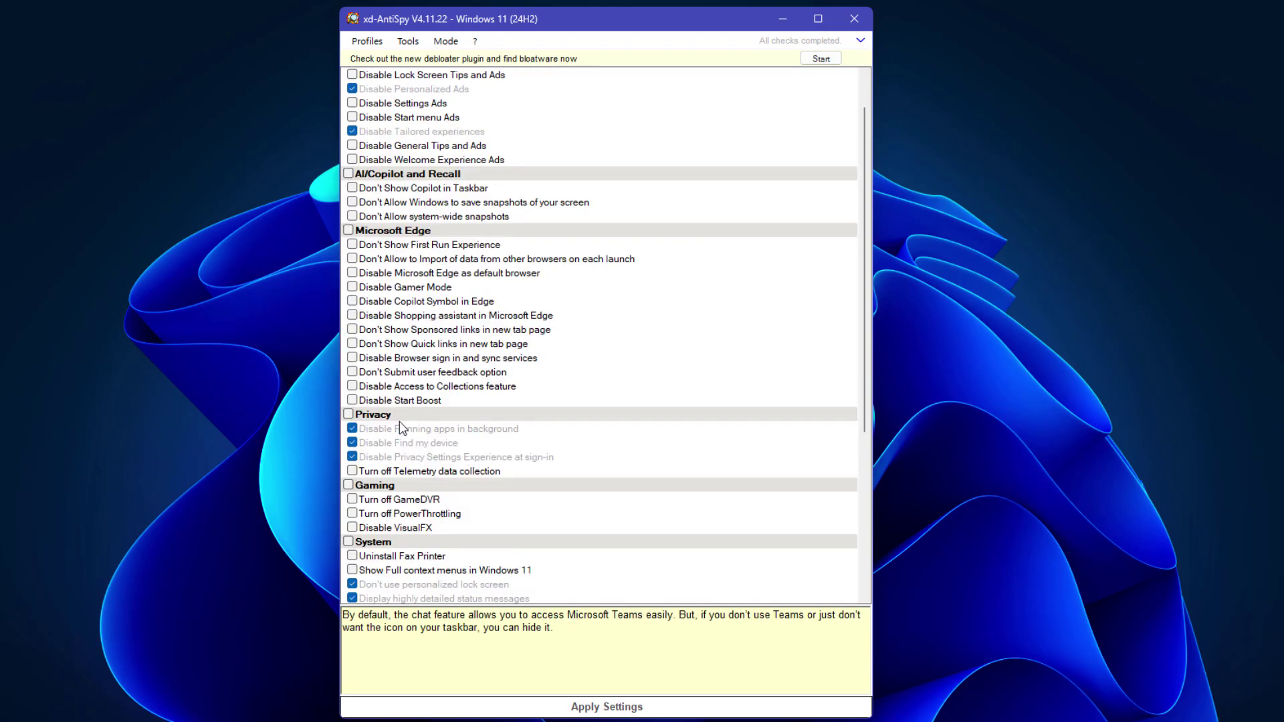
{"action": "scroll", "coordinate": [402, 428], "scroll_direction": "up", "scroll_amount": 1}
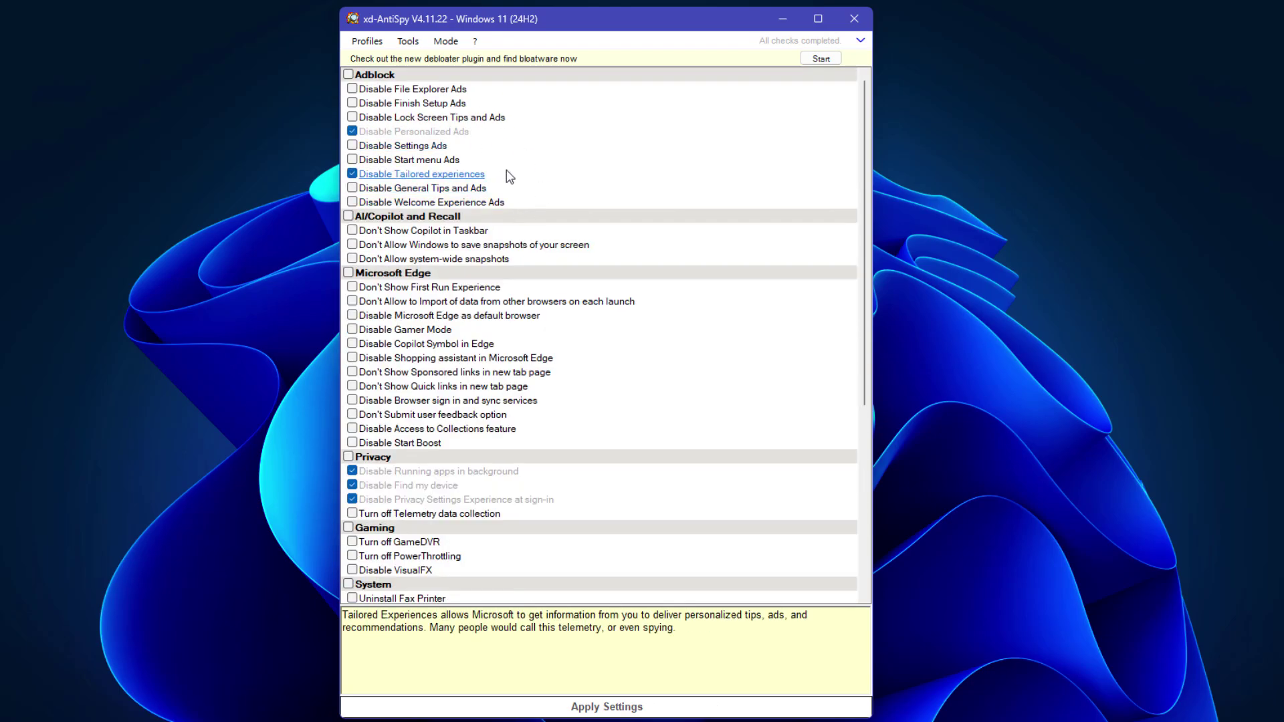
{"action": "left_click", "coordinate": [349, 75]}
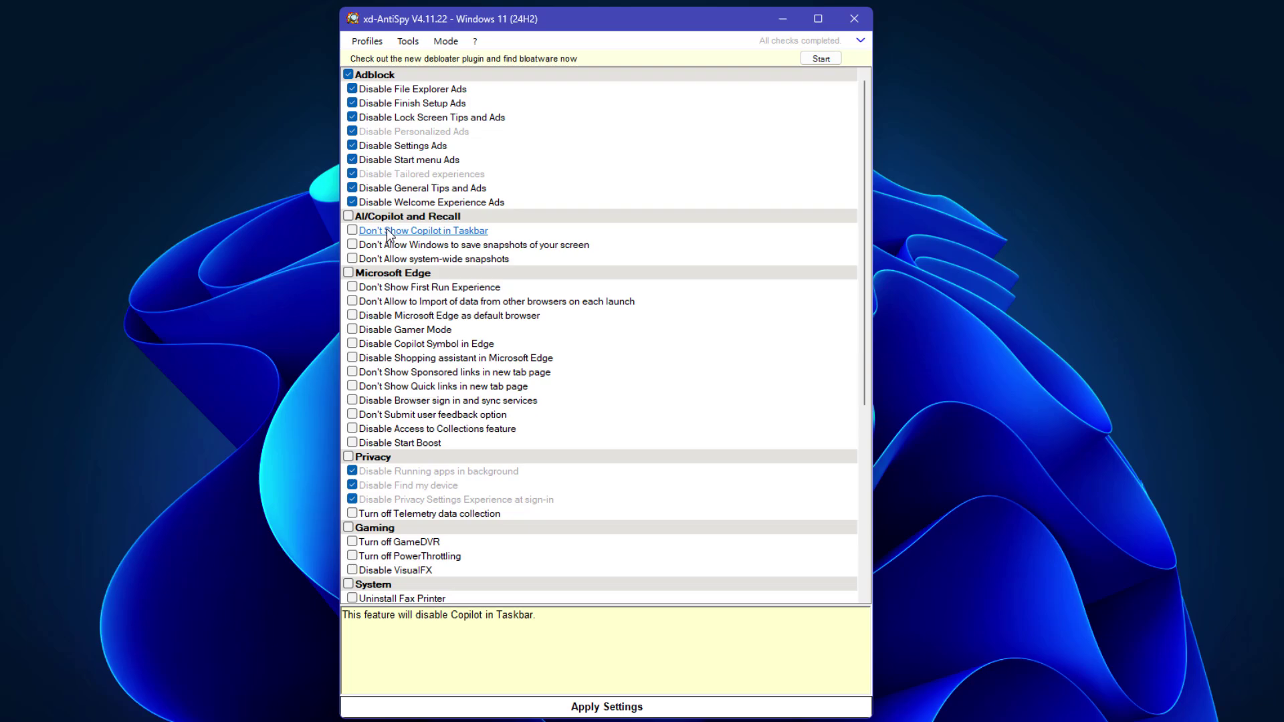
Tick the AI/Copilot and Recall and Microsoft Edge groups, then untick Disable Copilot Symbol in Edge.
{"action": "left_click", "coordinate": [456, 232]}
{"action": "left_click", "coordinate": [348, 216]}
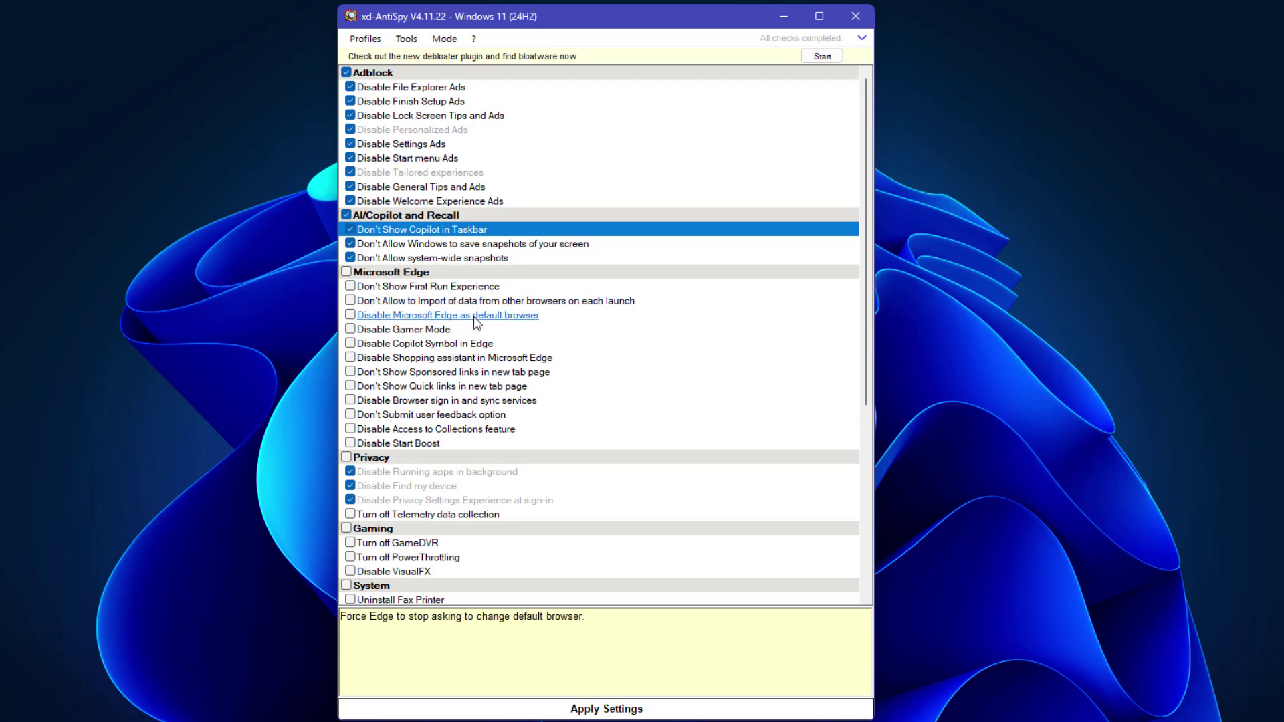
{"action": "left_click", "coordinate": [503, 318]}
{"action": "left_click", "coordinate": [346, 271]}
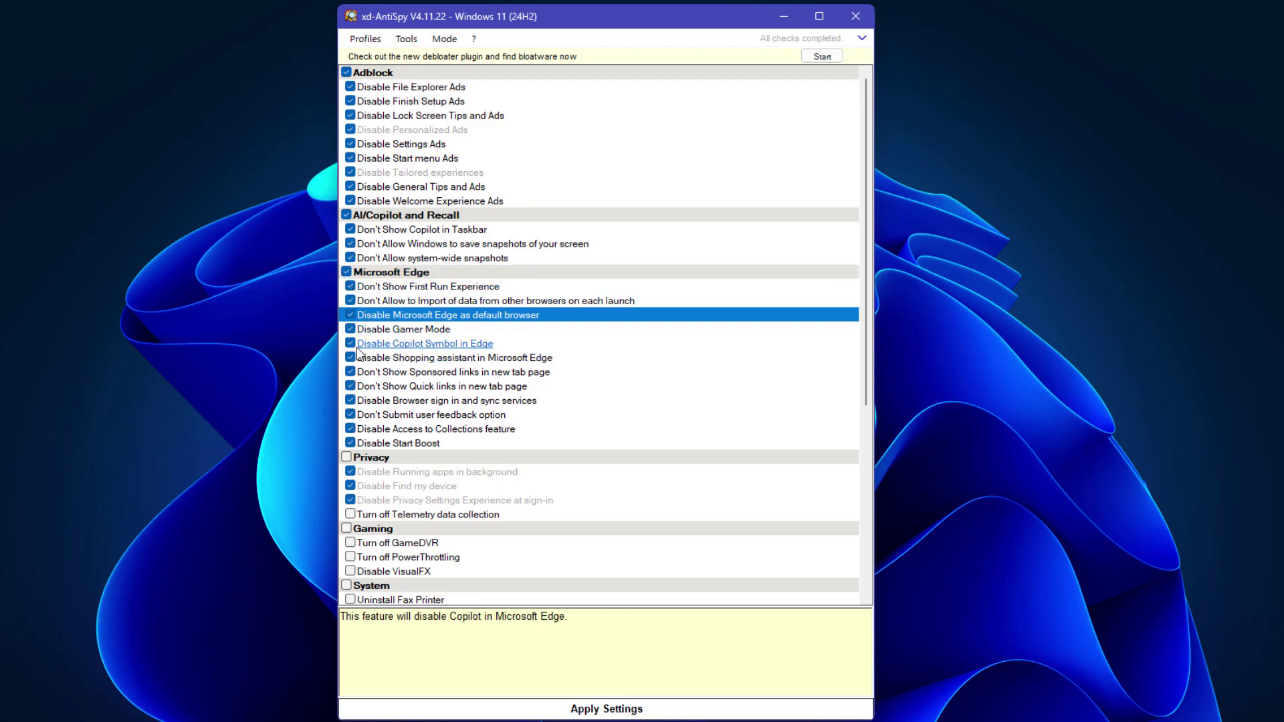
{"action": "left_click", "coordinate": [350, 343]}
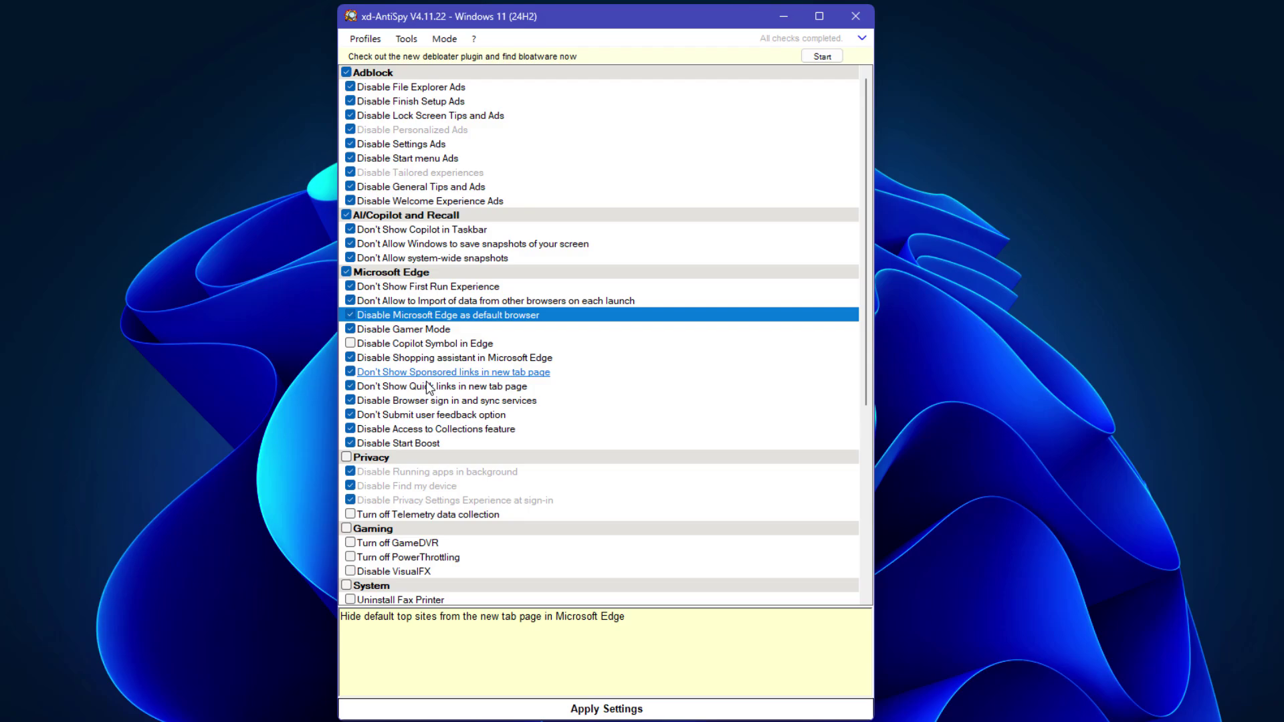
{"action": "scroll", "coordinate": [362, 379], "scroll_direction": "down", "scroll_amount": 2}
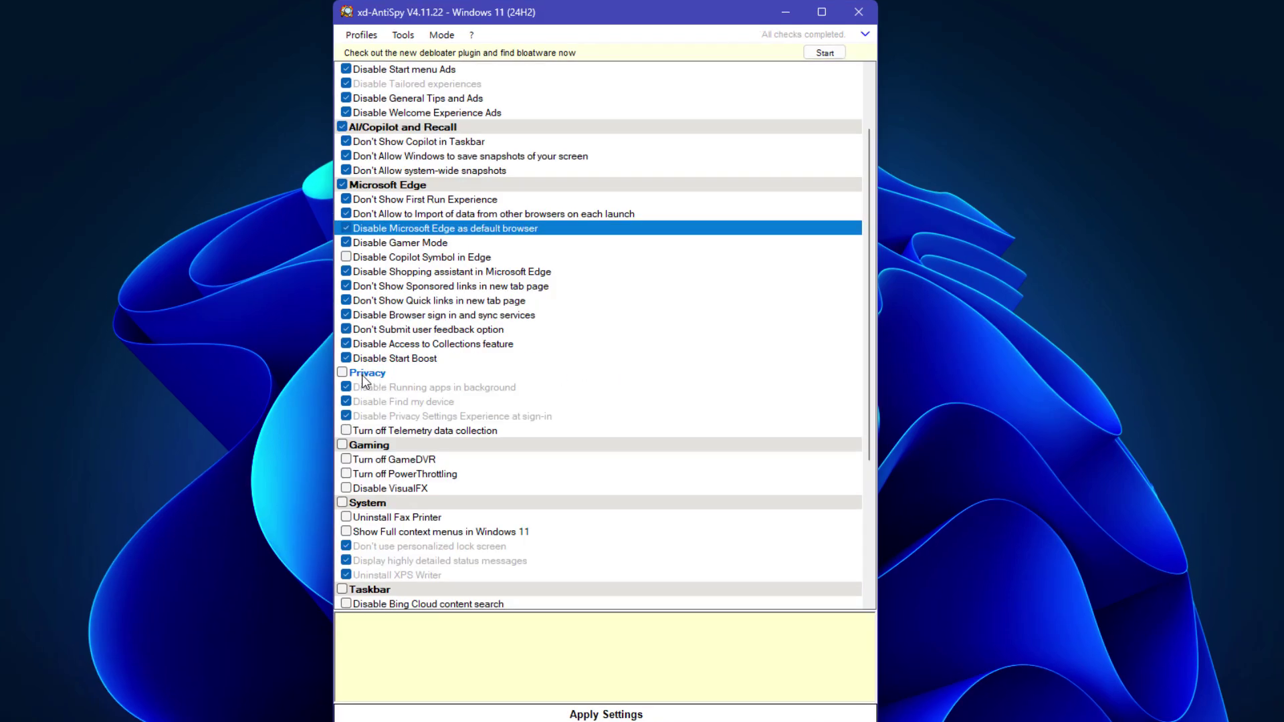
Tick the Privacy and Gaming groups plus Uninstall Fax Printer and Disable Bing Cloud content search.
{"action": "left_click", "coordinate": [343, 373]}
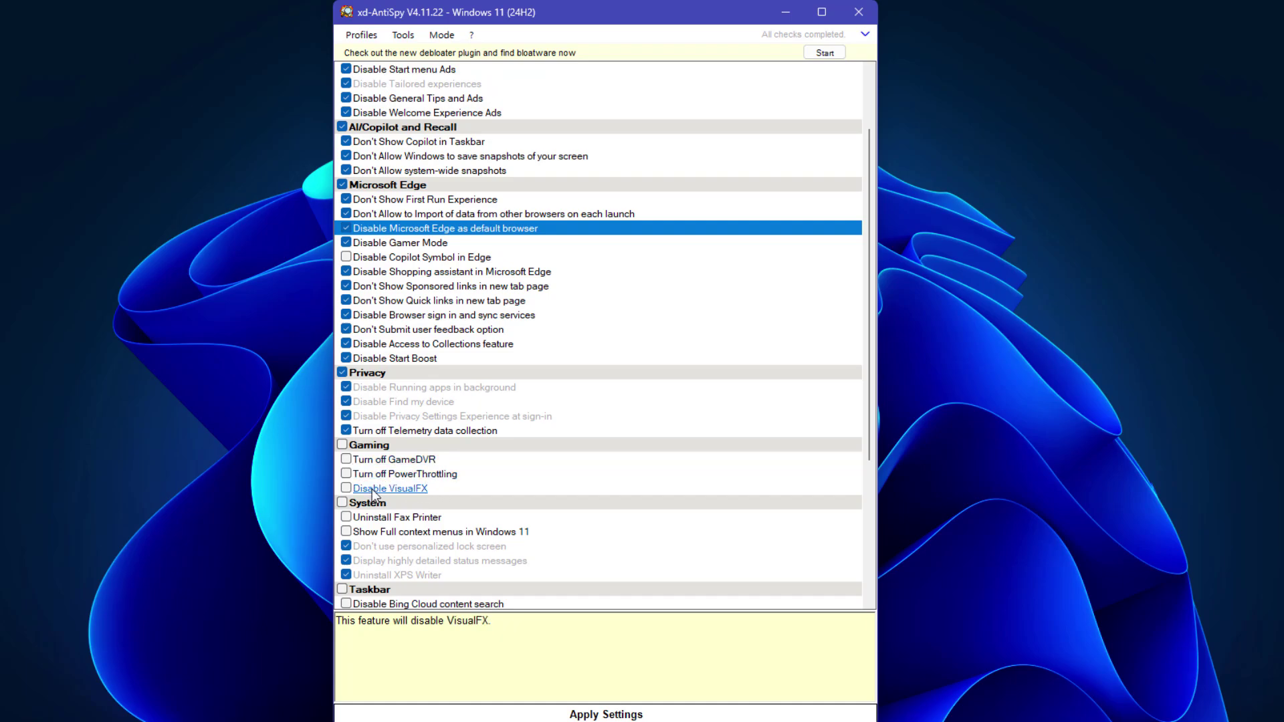
{"action": "left_click", "coordinate": [343, 444]}
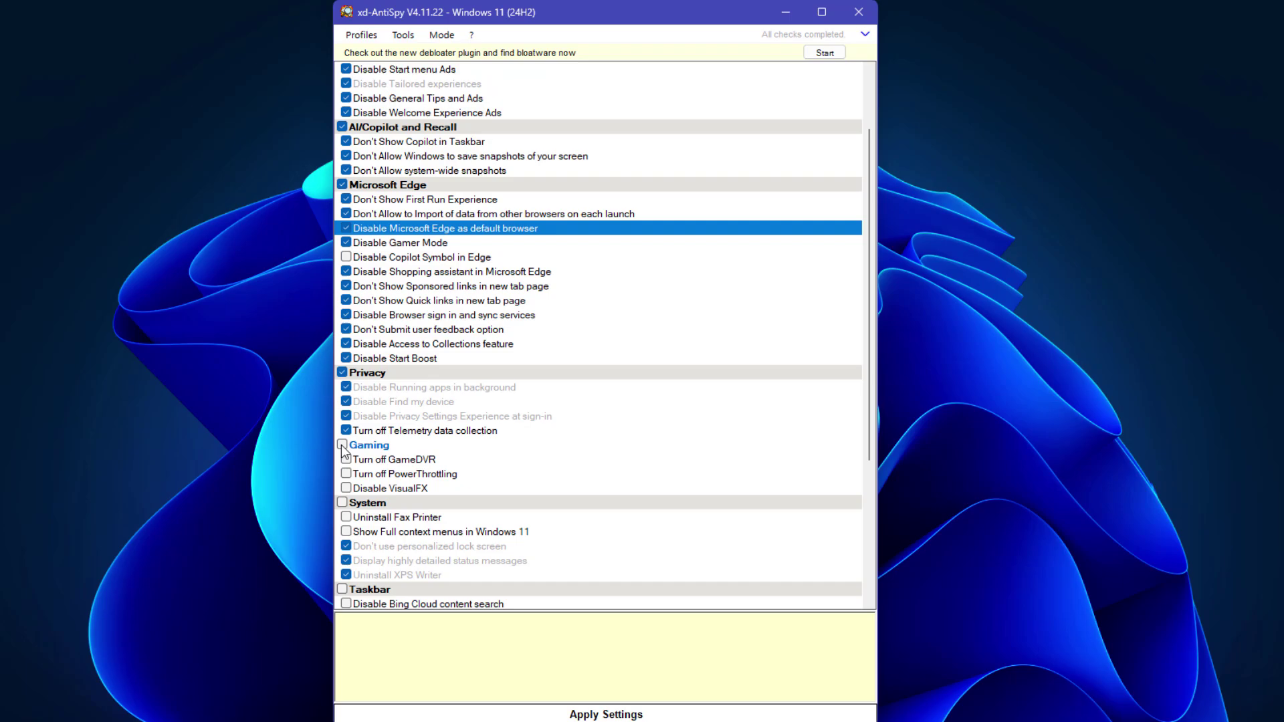
{"action": "scroll", "coordinate": [375, 508], "scroll_direction": "down", "scroll_amount": 1}
{"action": "left_click", "coordinate": [348, 472]}
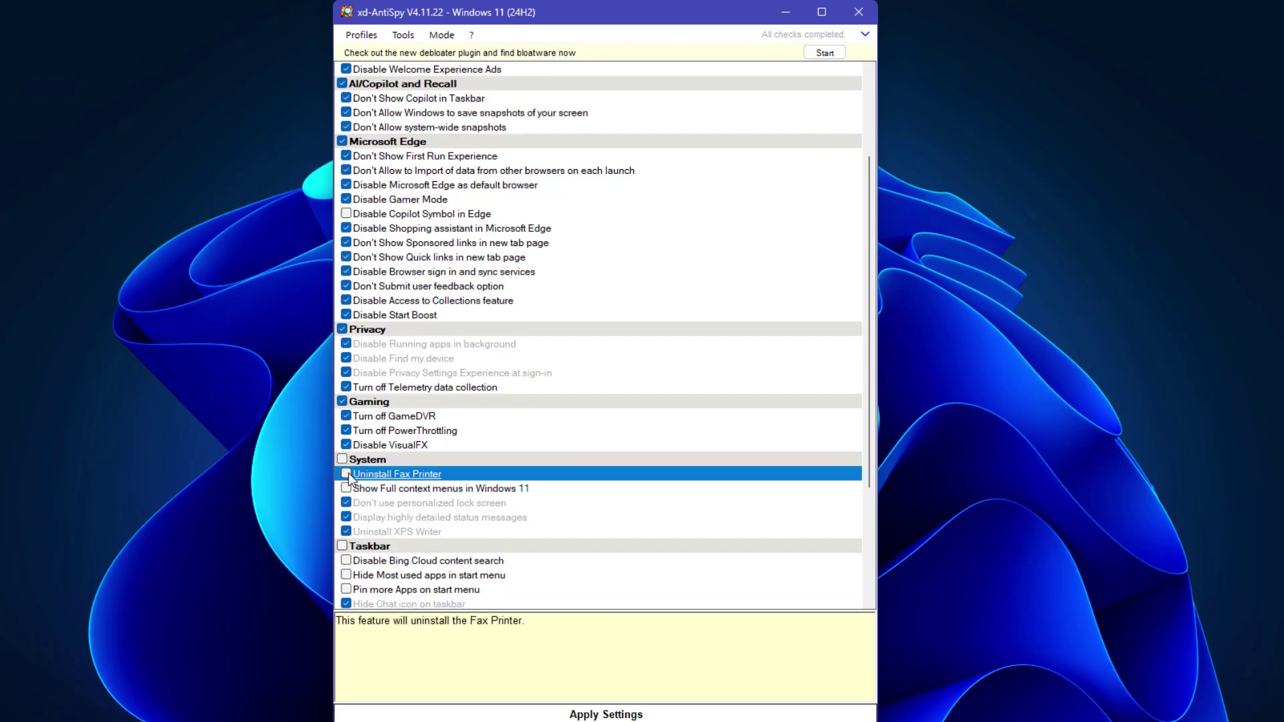
{"action": "left_click", "coordinate": [346, 474]}
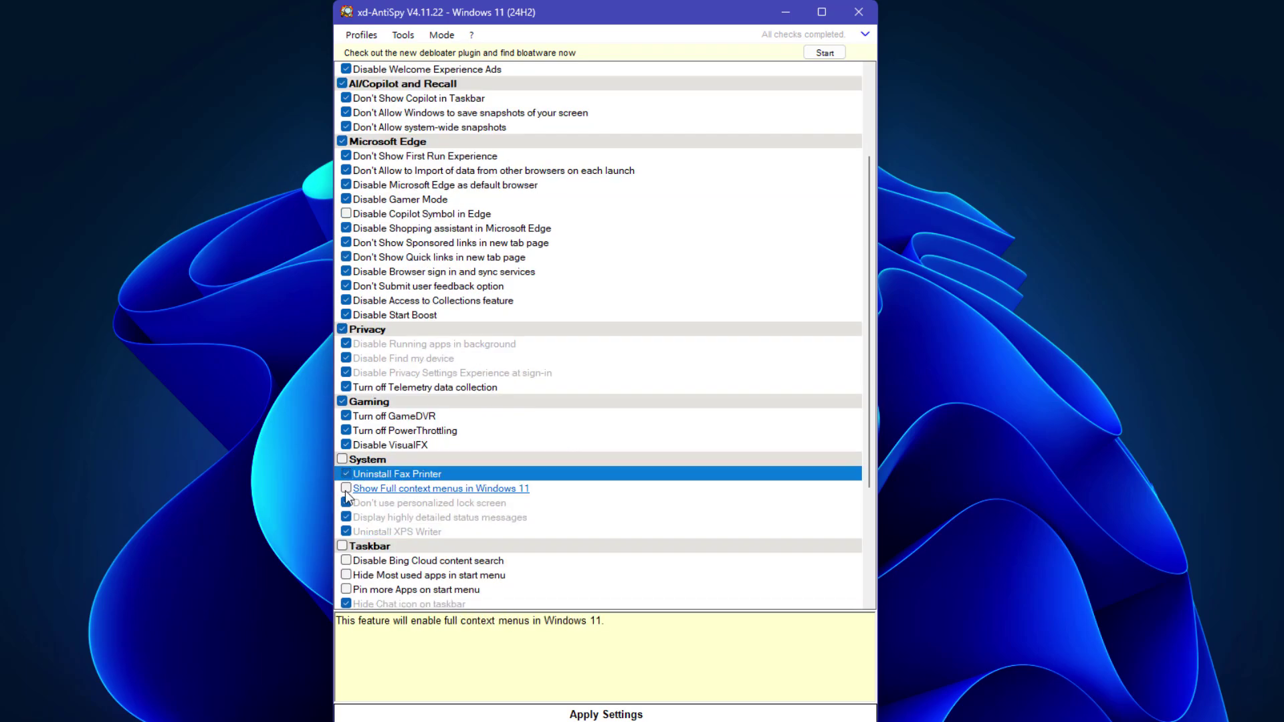
{"action": "scroll", "coordinate": [348, 450], "scroll_direction": "down", "scroll_amount": 4}
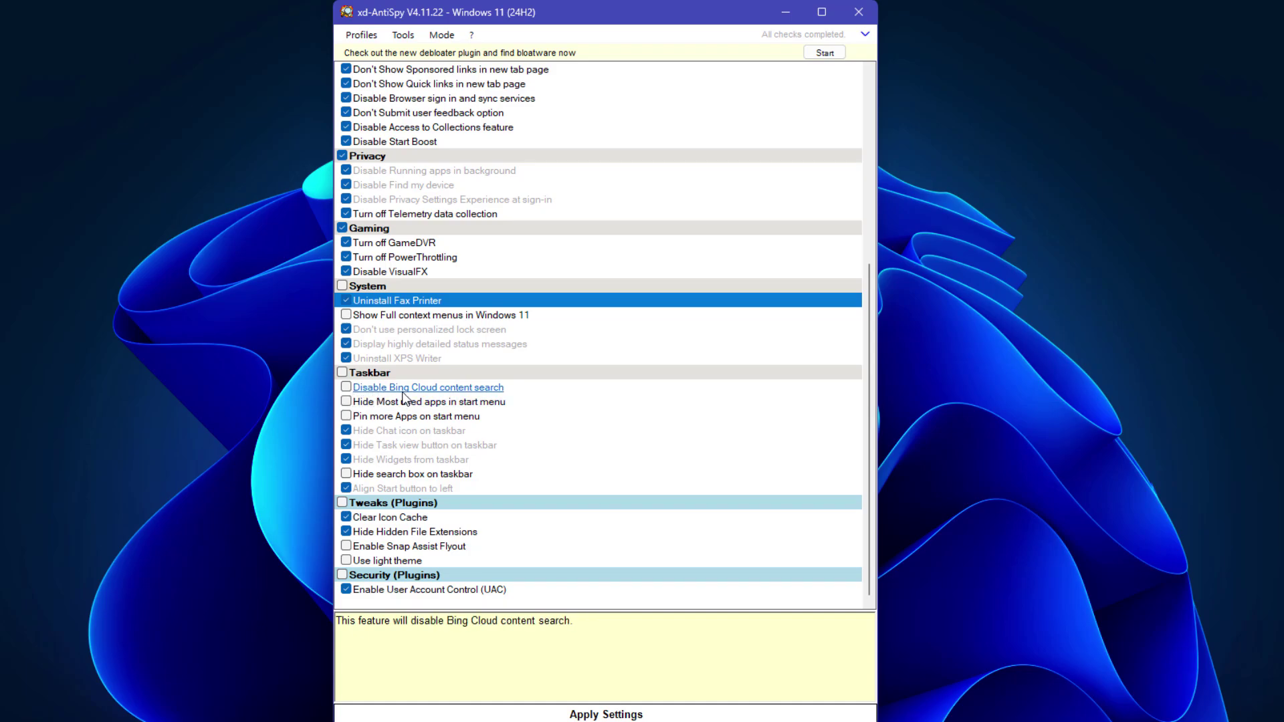
{"action": "left_click", "coordinate": [346, 388]}
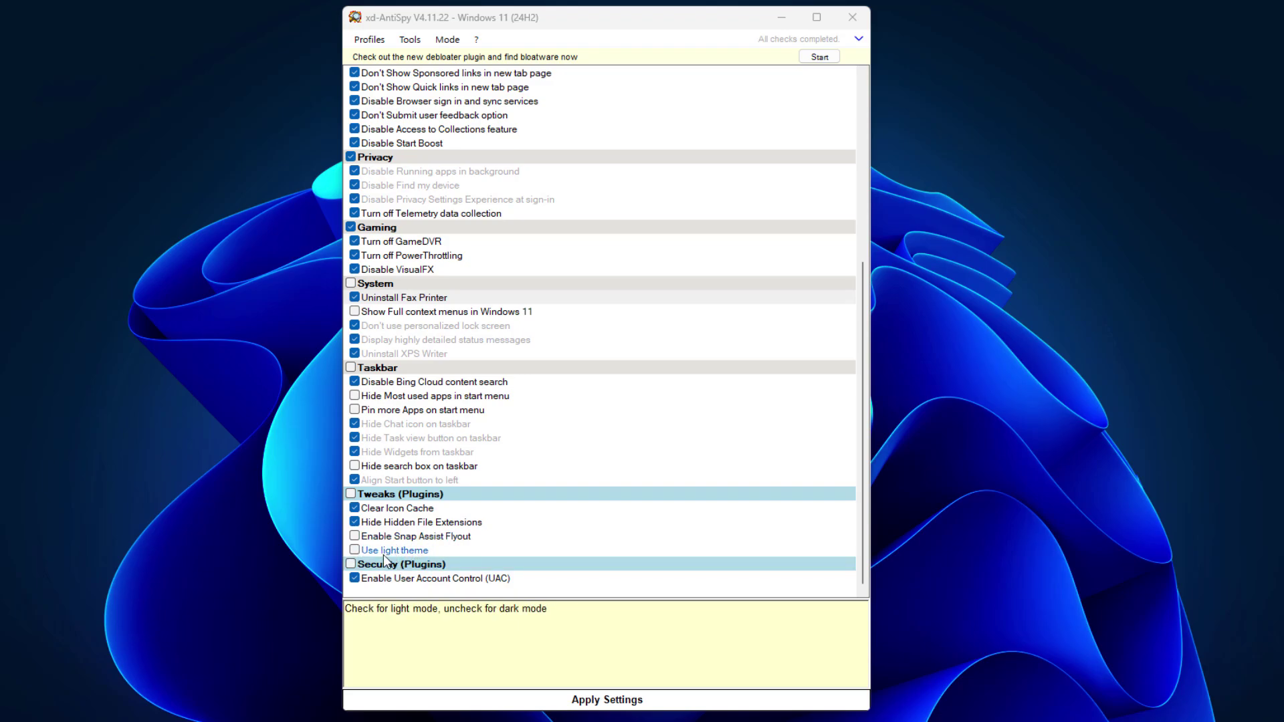
Uncheck Enable User Account Control (UAC) and apply all selected tweaks with Apply Settings.
{"action": "left_click", "coordinate": [407, 587]}
{"action": "scroll", "coordinate": [831, 310], "scroll_direction": "up", "scroll_amount": 10}
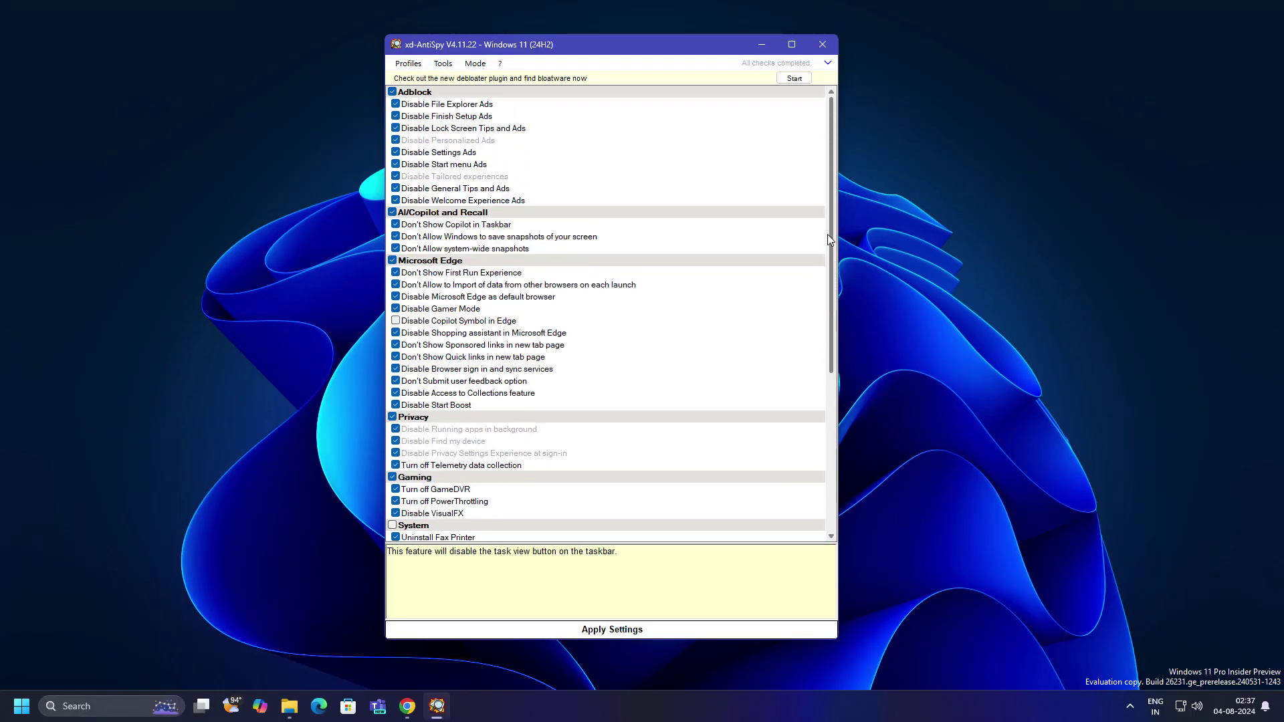
{"action": "scroll", "coordinate": [828, 234], "scroll_direction": "down", "scroll_amount": 15}
{"action": "scroll", "coordinate": [616, 644], "scroll_direction": "up", "scroll_amount": 15}
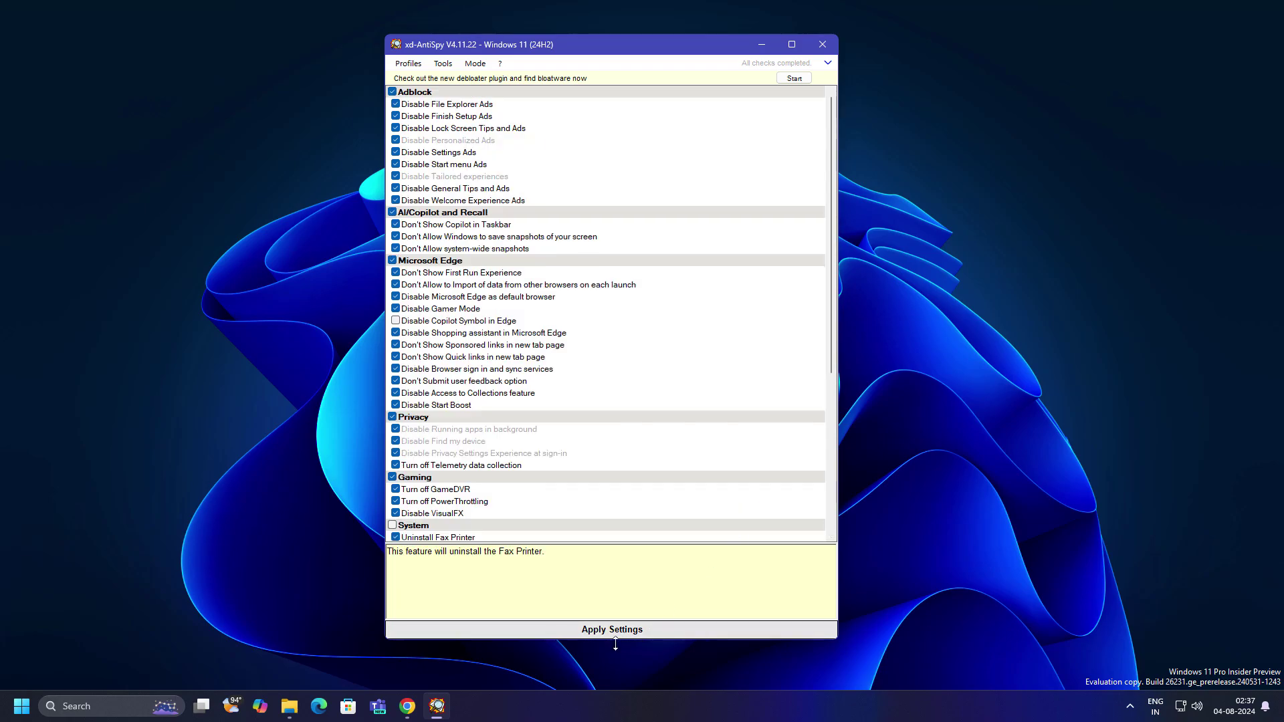
{"action": "left_click", "coordinate": [599, 632]}
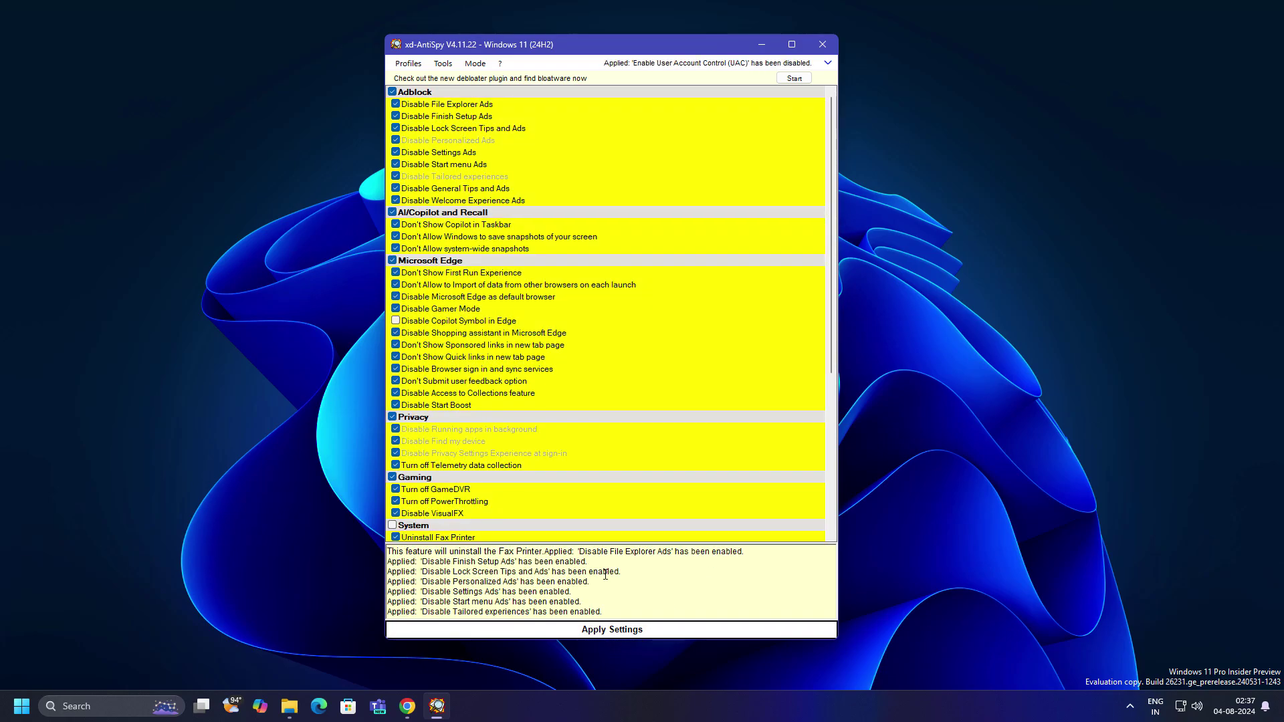